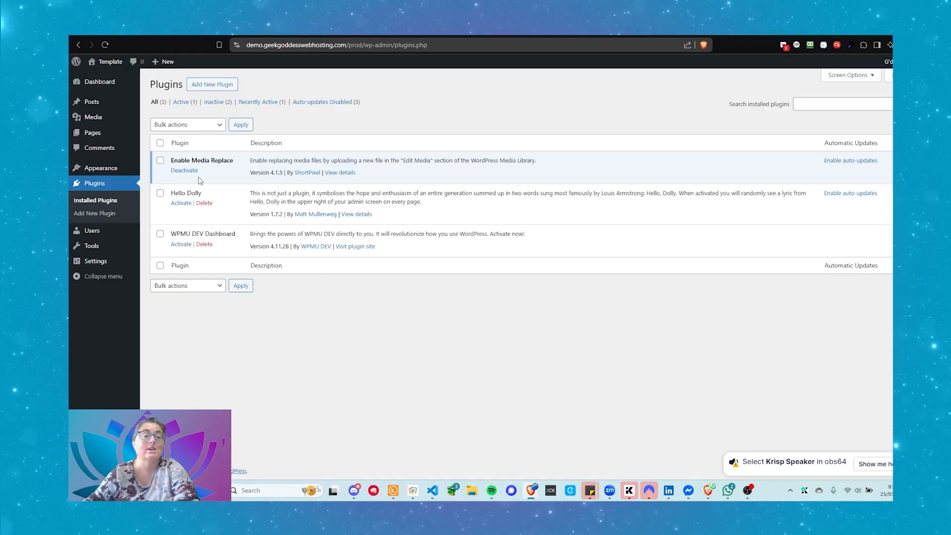
left_click_drag(170, 159, 241, 162)
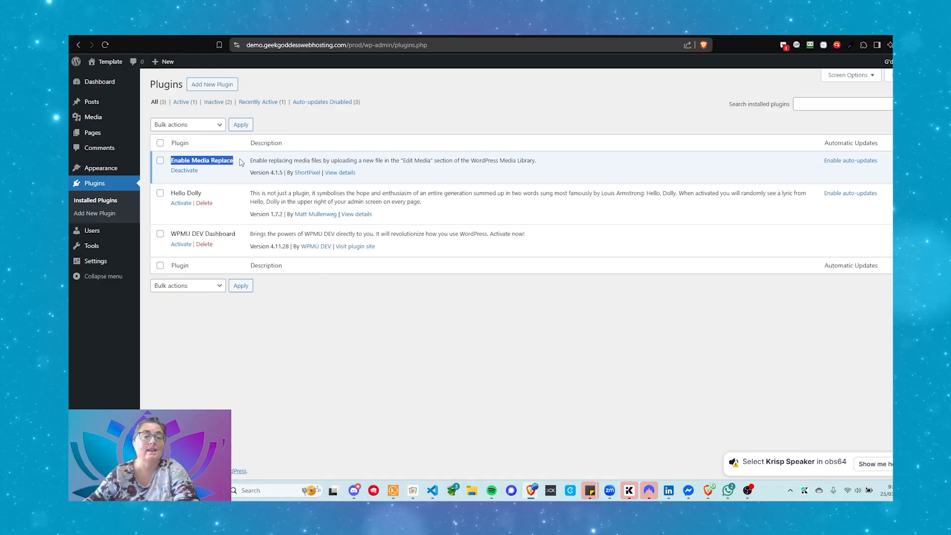
left_click(240, 164)
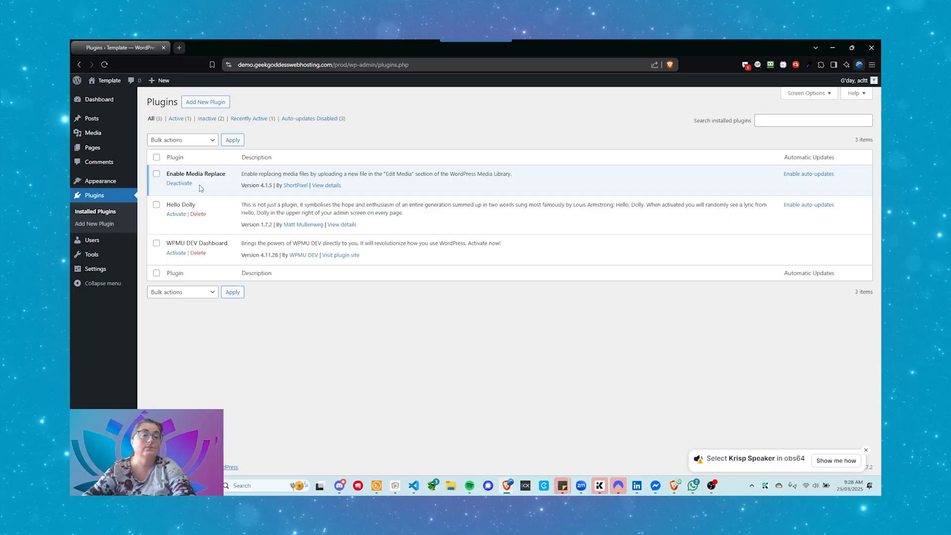
- Open the "Web Hosting" signpost image from the media library and start uploading a new file to replace it
mouse_move(99, 137)
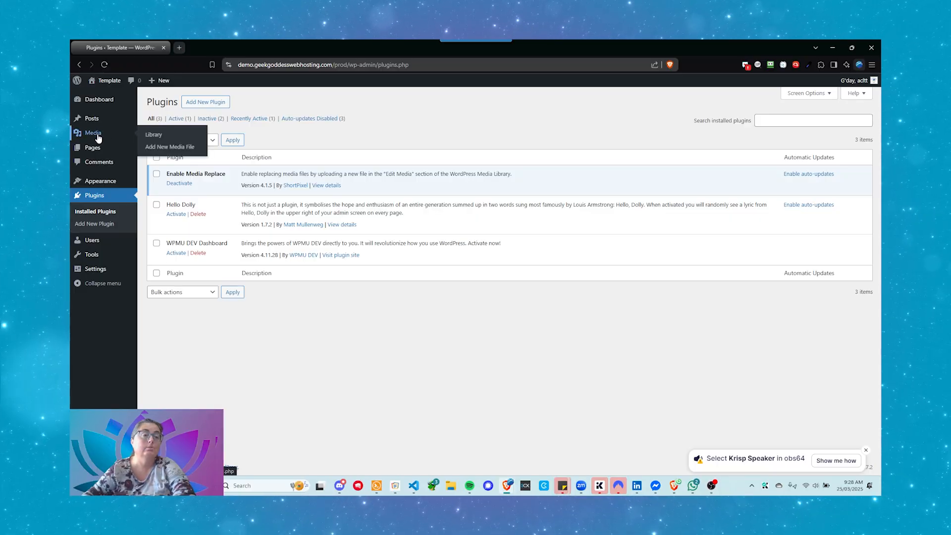
left_click(99, 137)
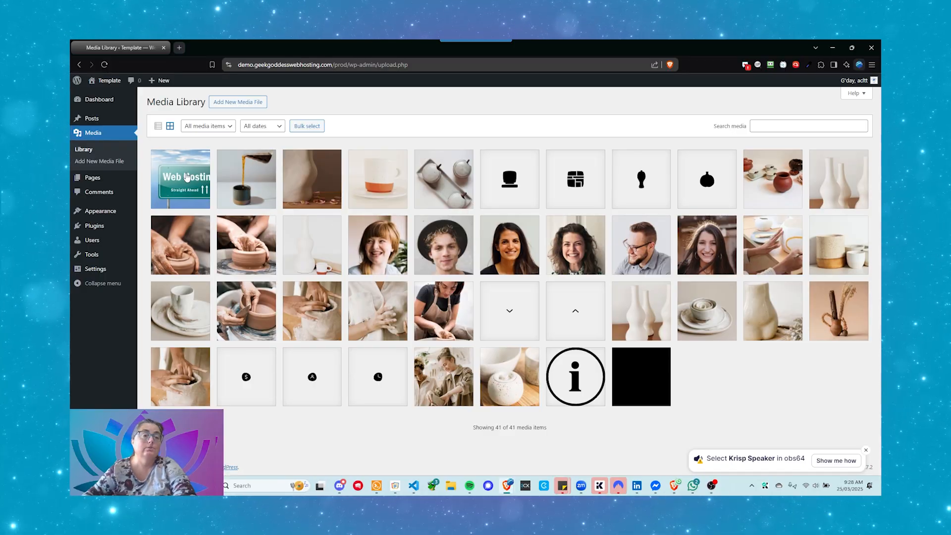
left_click(186, 176)
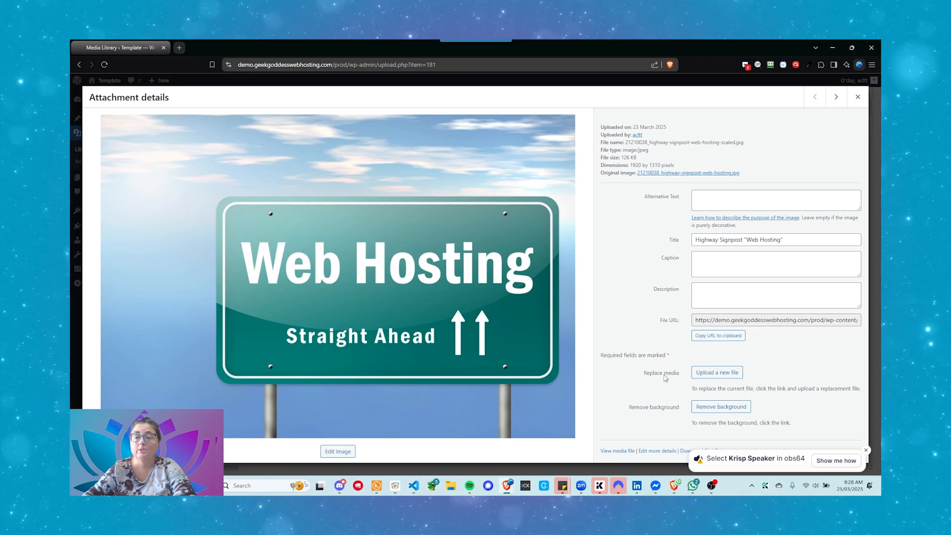
left_click(715, 377)
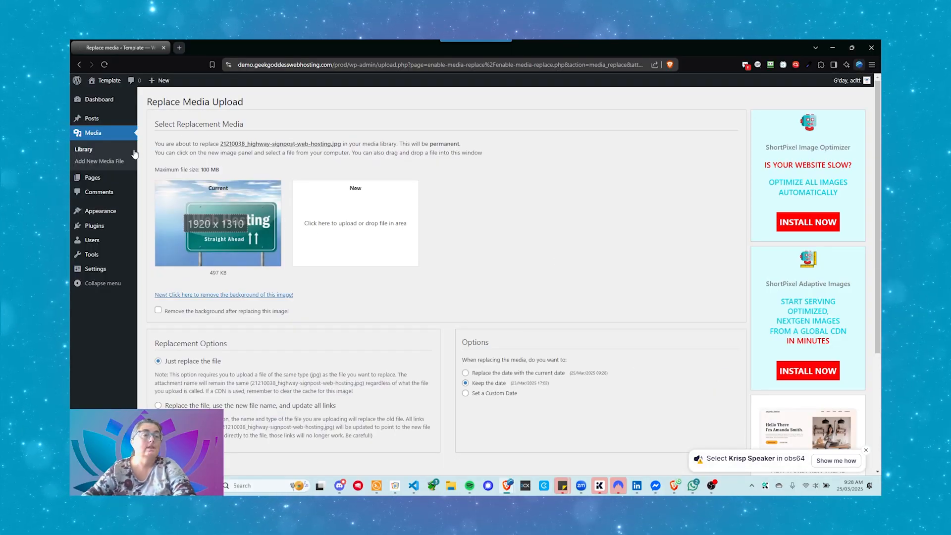
- Return to the media library and reopen the replacement upload page for the "Web Hosting" signpost image
left_click(91, 151)
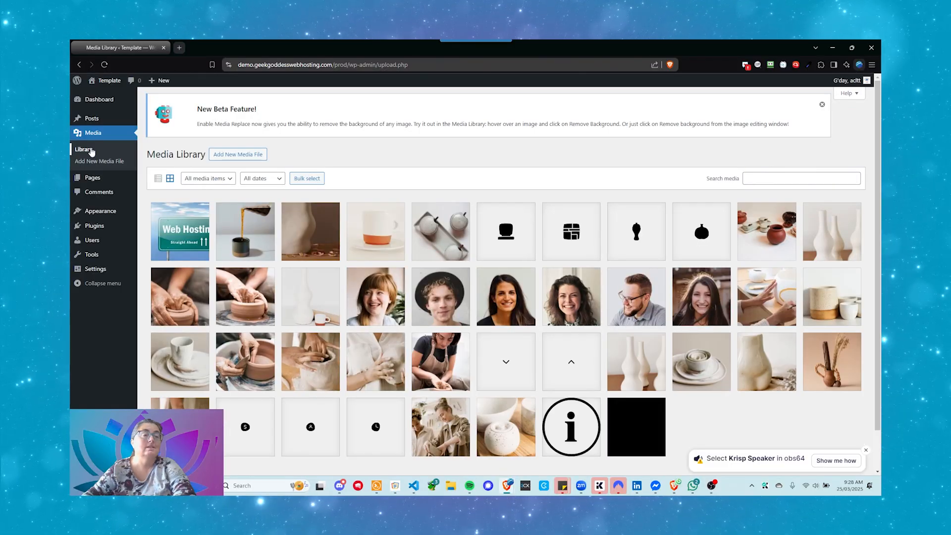
left_click(178, 232)
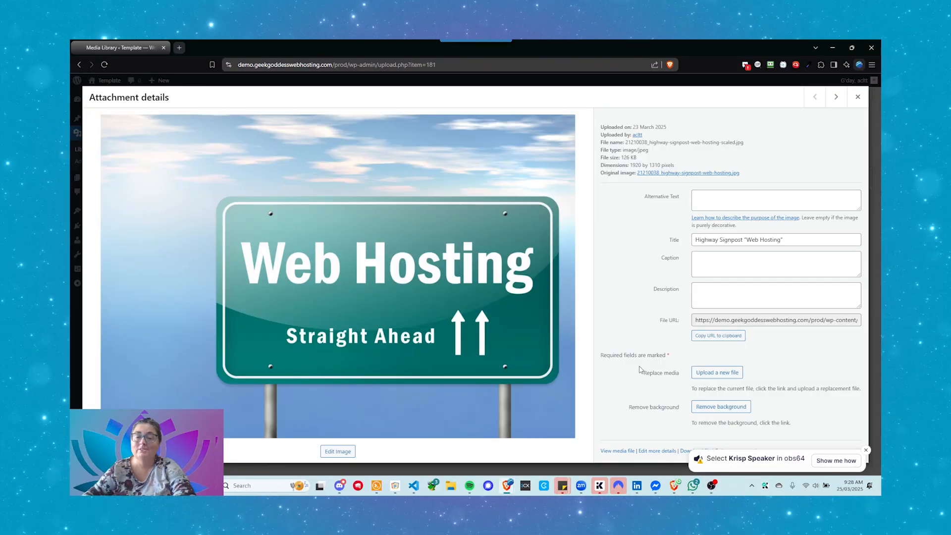
left_click(708, 374)
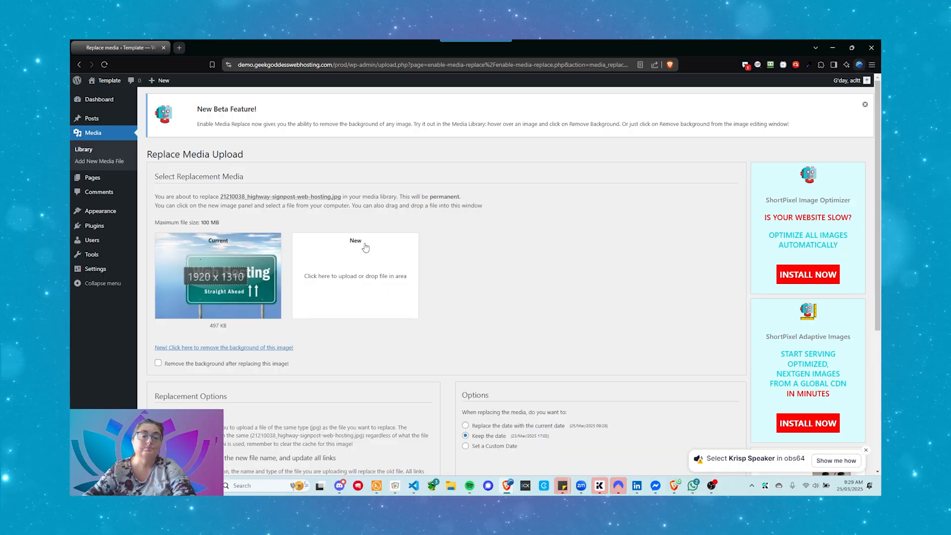
- Choose sailing-ship_M1DOLN9O.jpg from the Stock Photo's folder as the new replacement image
left_click(354, 290)
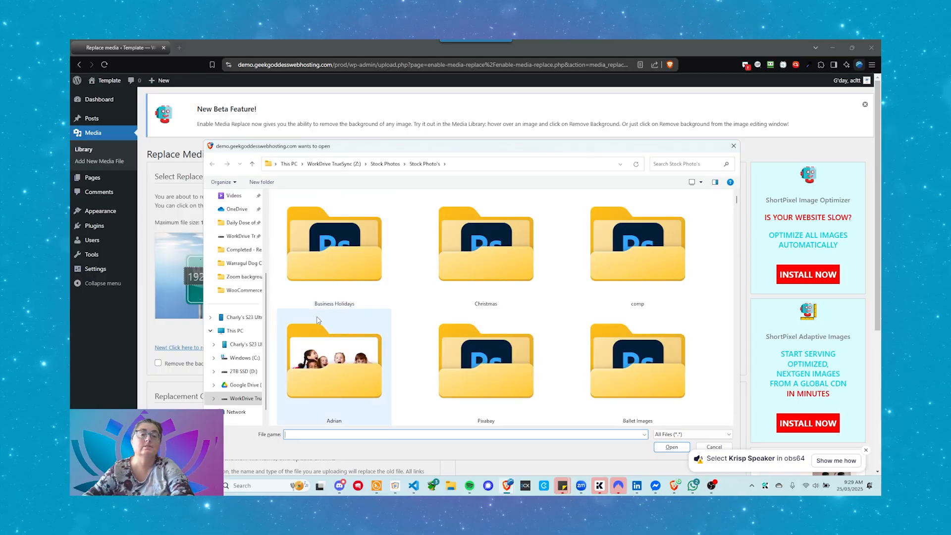
scroll(479, 258, "down", 5)
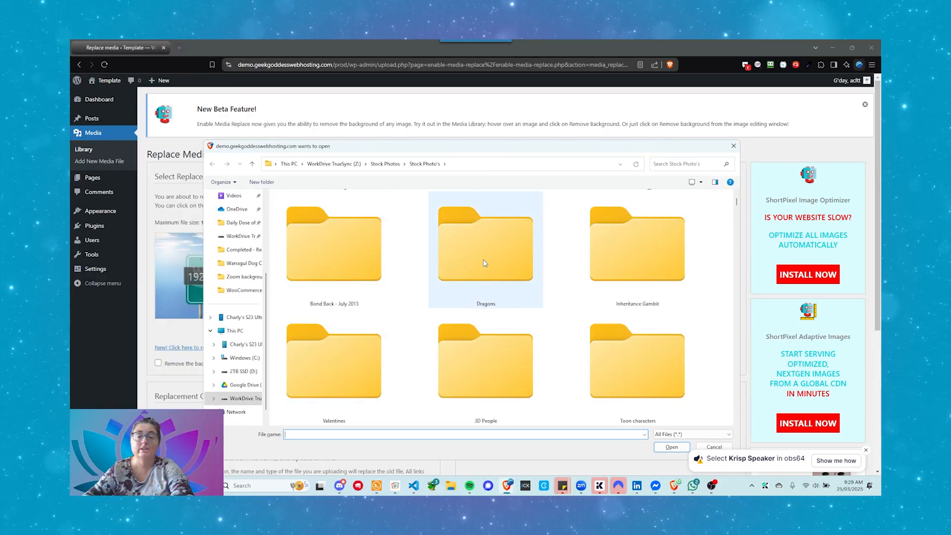
scroll(485, 263, "down", 5)
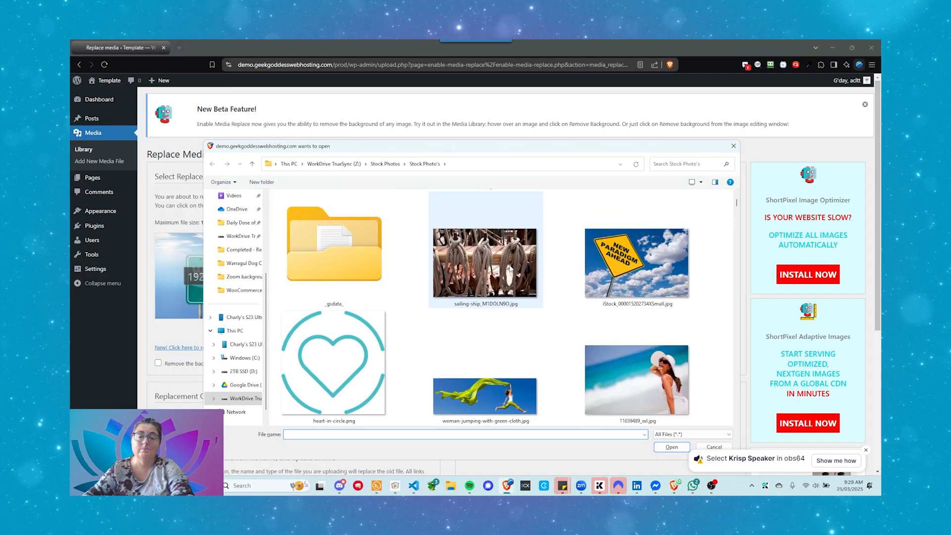
left_click(474, 272)
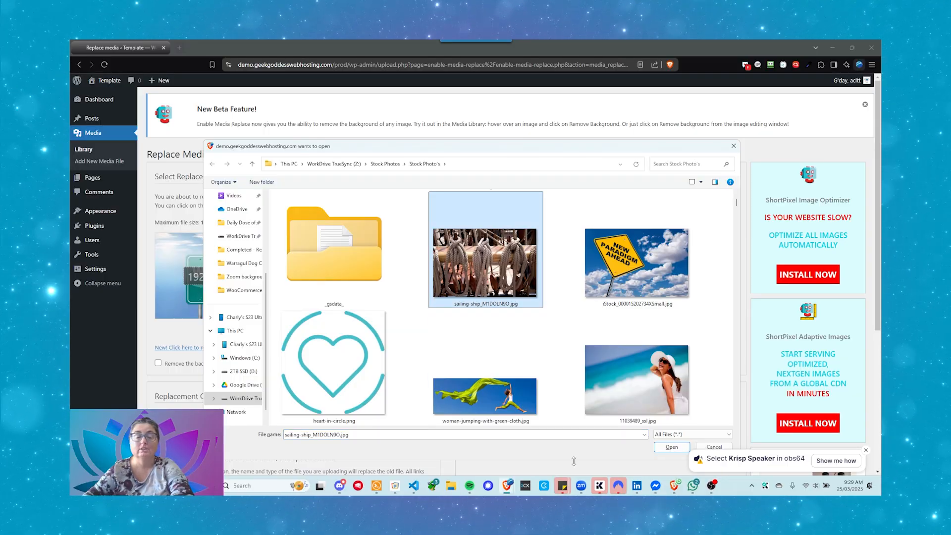
left_click(678, 447)
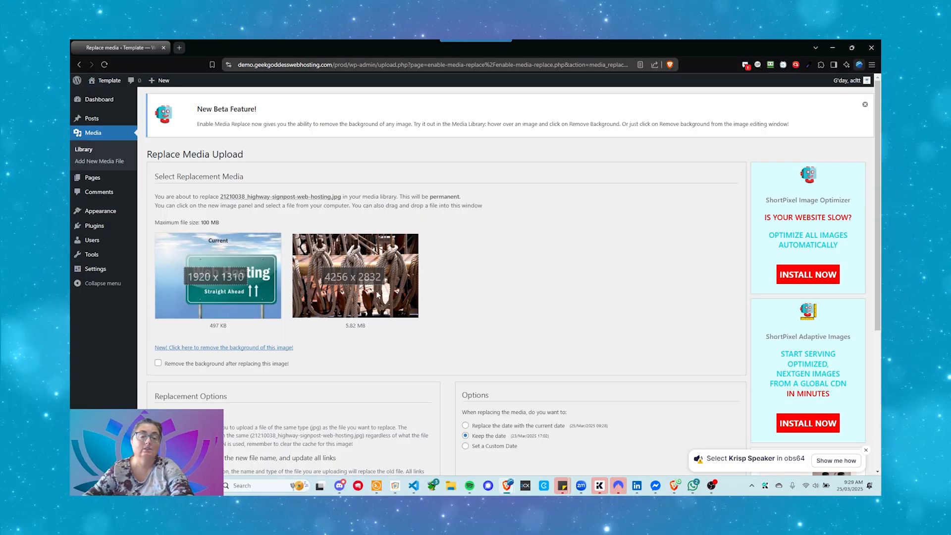
- Compare the current and new images and review the background removal, replacement and date options
scroll(376, 298, "down", 1)
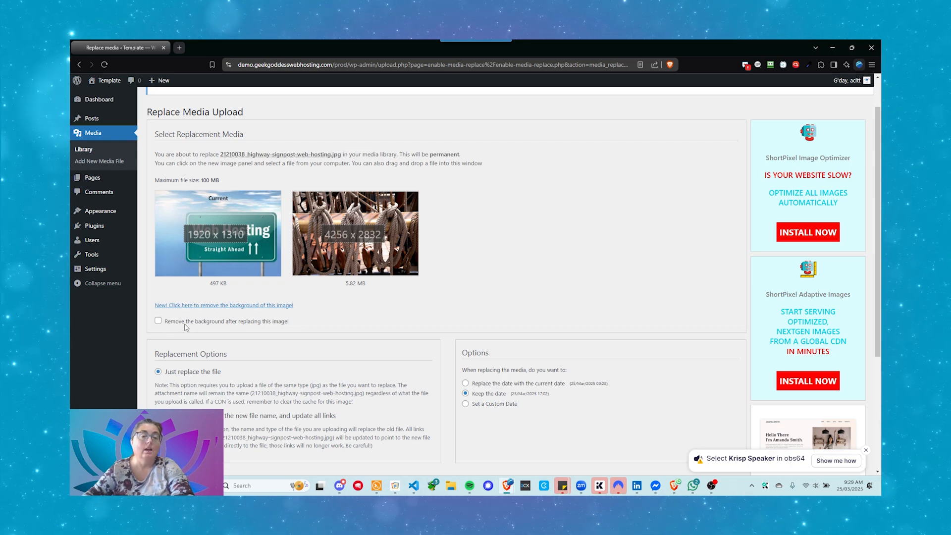
scroll(217, 313, "down", 2)
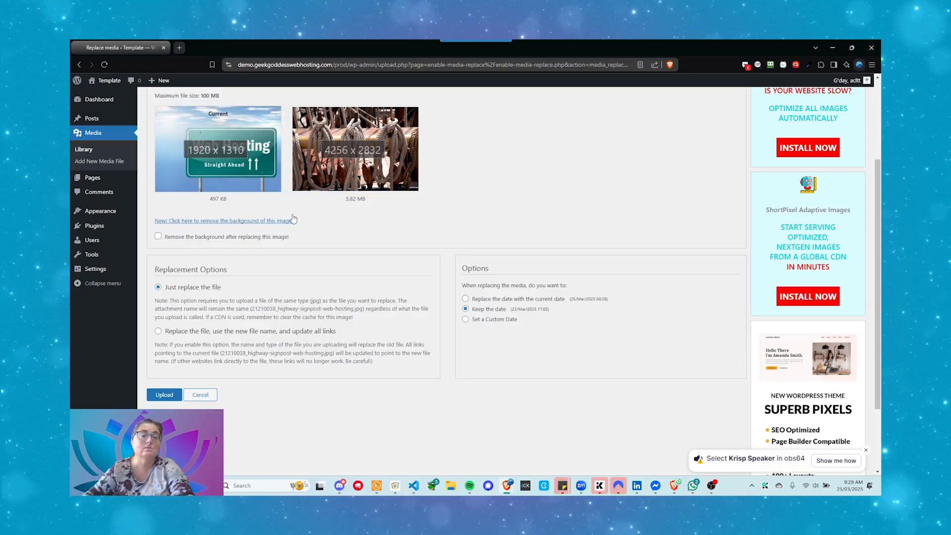
scroll(263, 200, "up", 2)
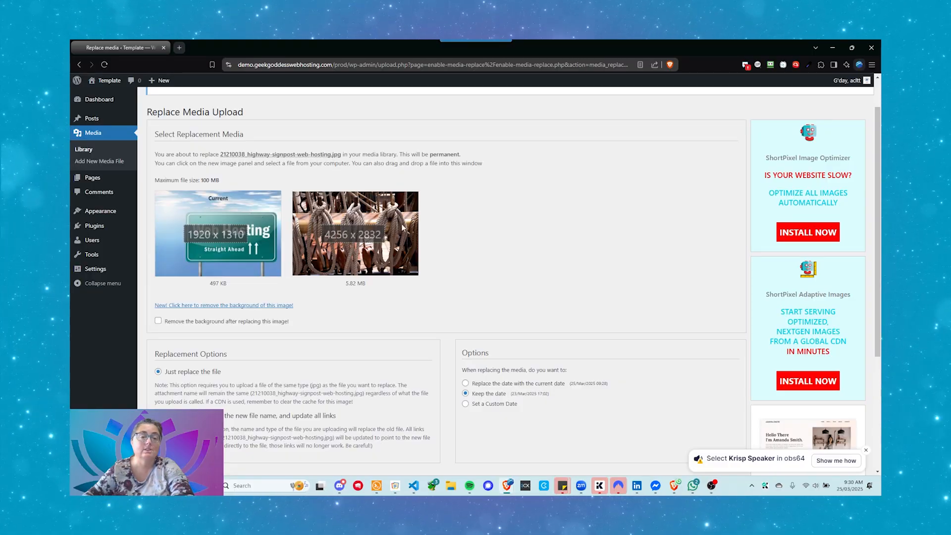
scroll(371, 230, "down", 2)
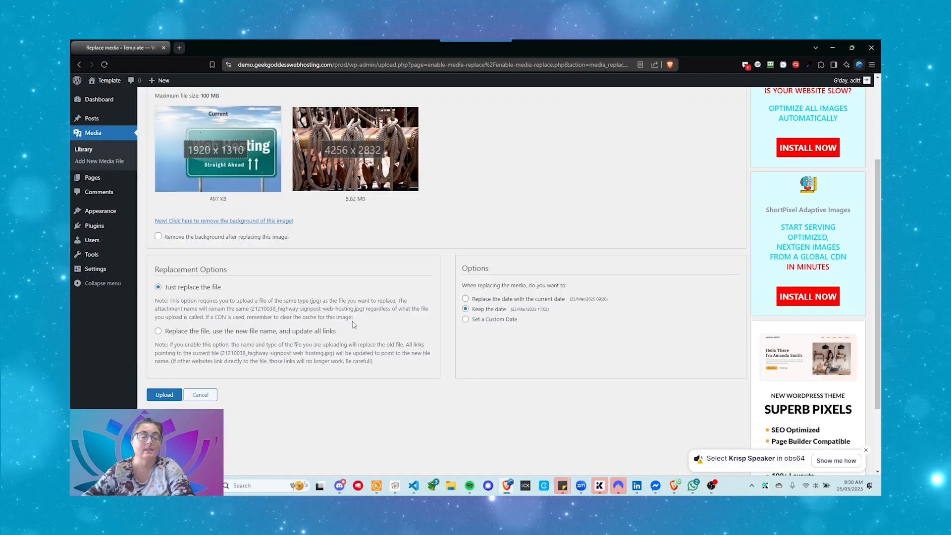
scroll(351, 312, "down", 1)
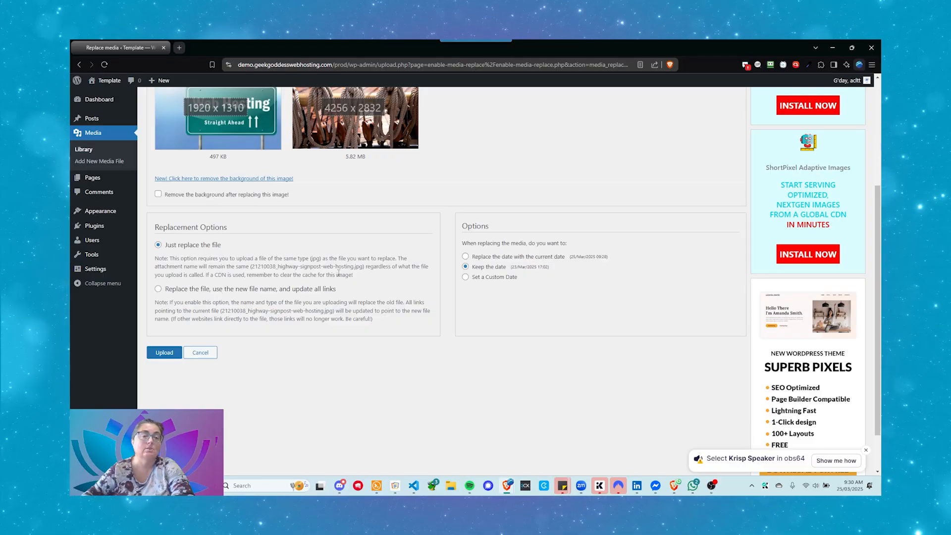
scroll(348, 265, "up", 2)
scroll(363, 172, "down", 2)
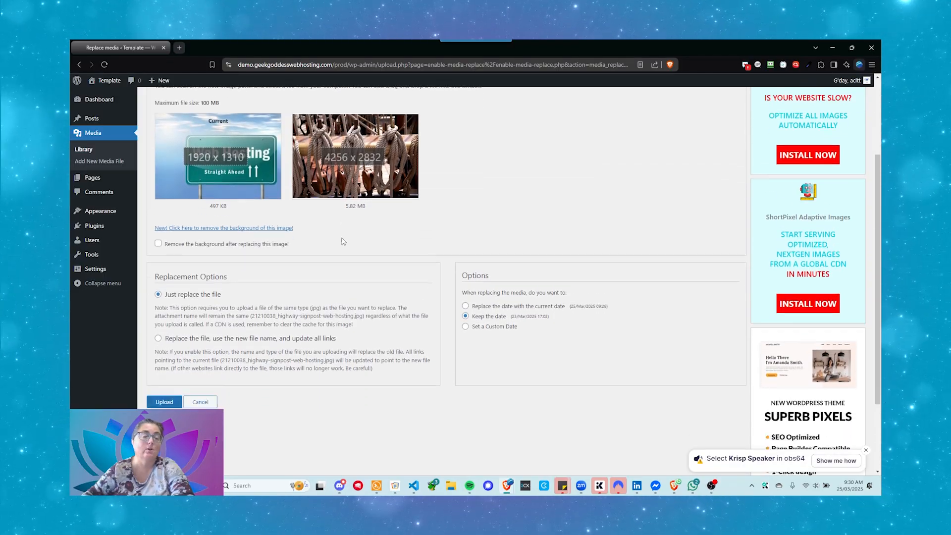
- Try the option that uses the new file name, switch back to "Just replace the file", and upload the replacement
left_click(158, 290)
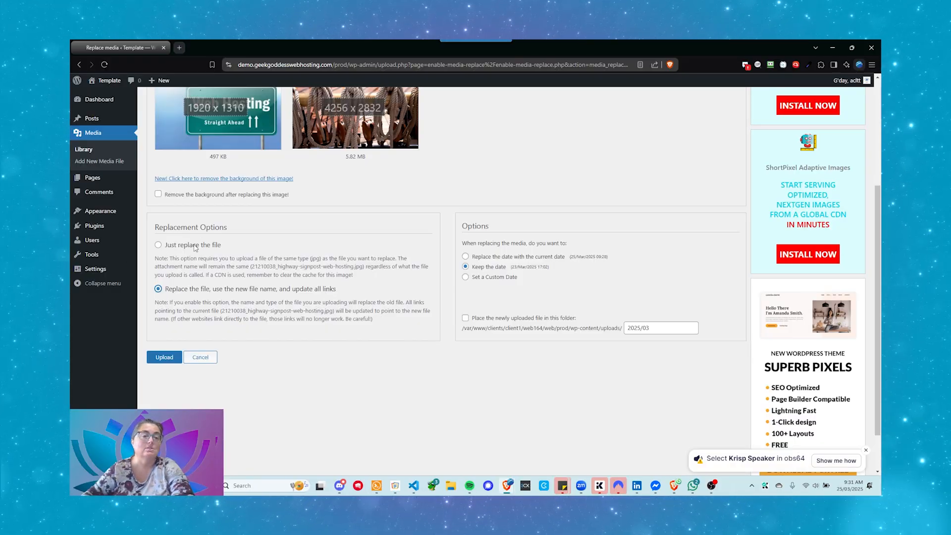
left_click(158, 245)
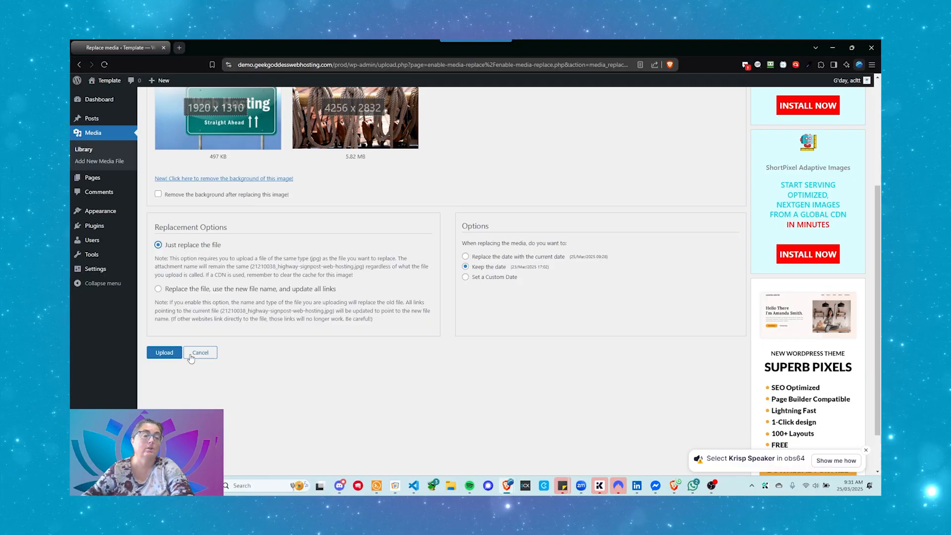
left_click(165, 353)
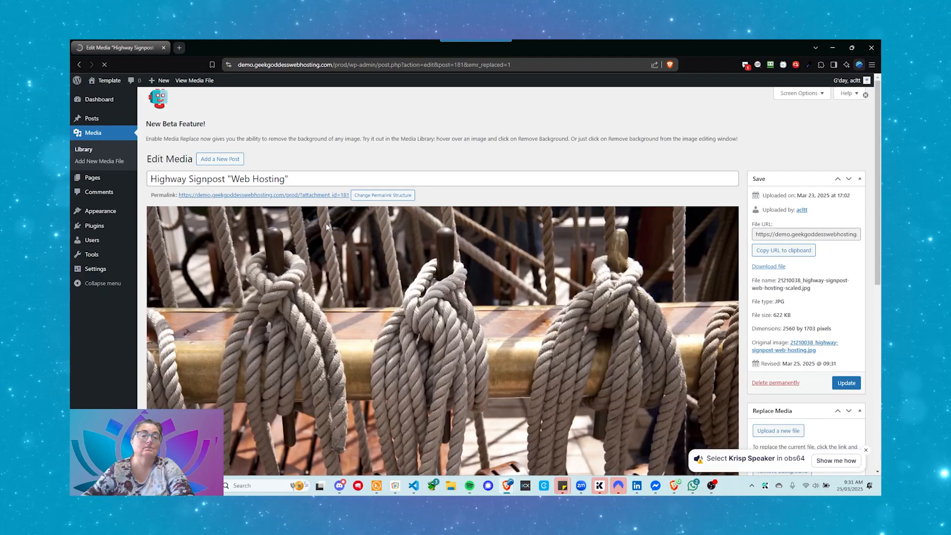
- Examine the replaced image on its edit page, including its title, permalink, file name and dimensions
scroll(560, 247, "down", 1)
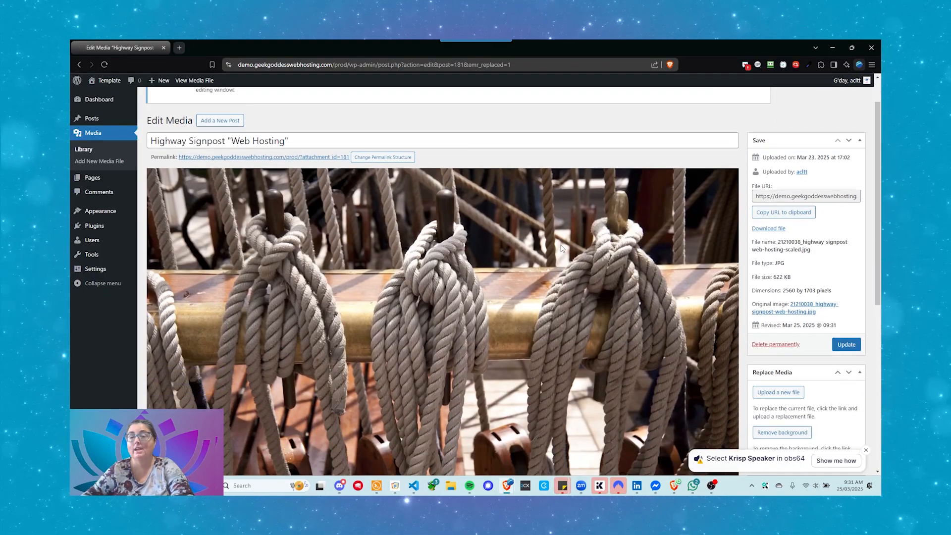
scroll(575, 229, "up", 1)
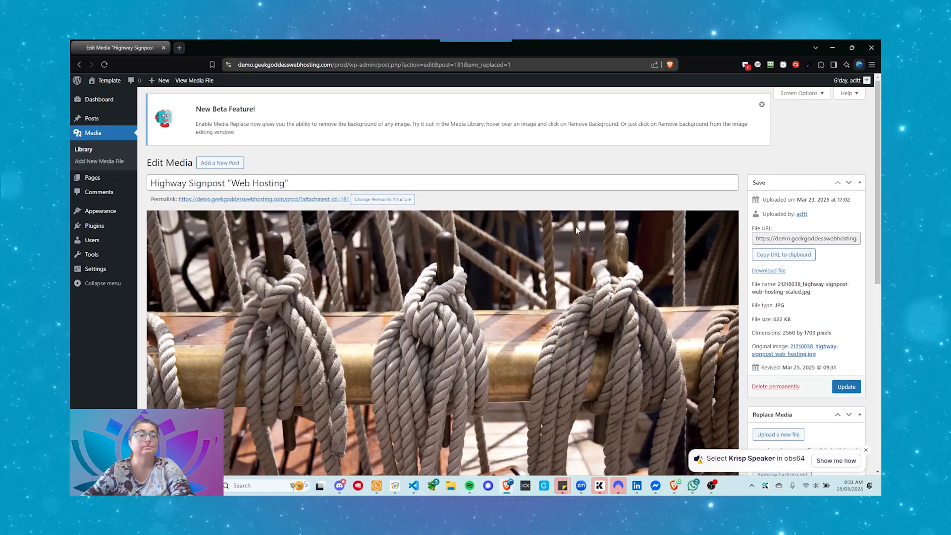
scroll(576, 229, "down", 4)
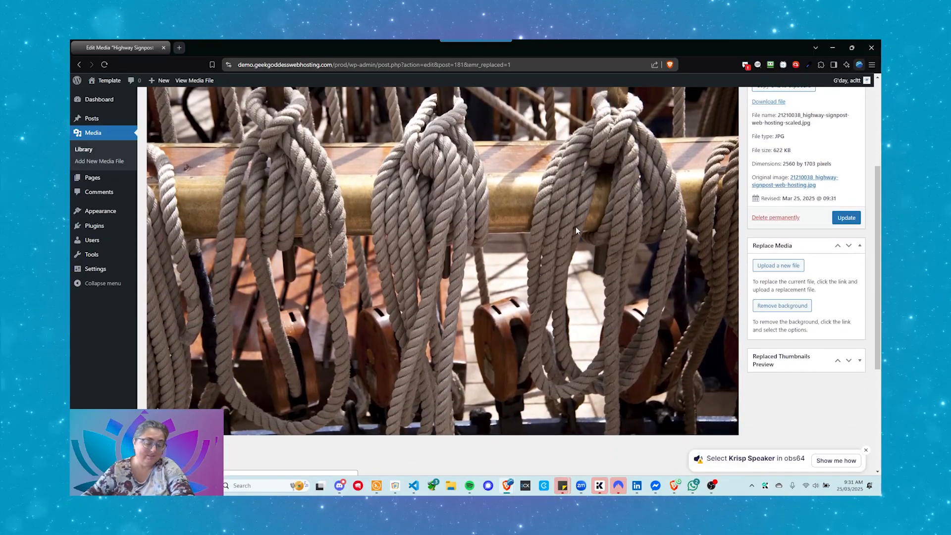
scroll(576, 229, "up", 4)
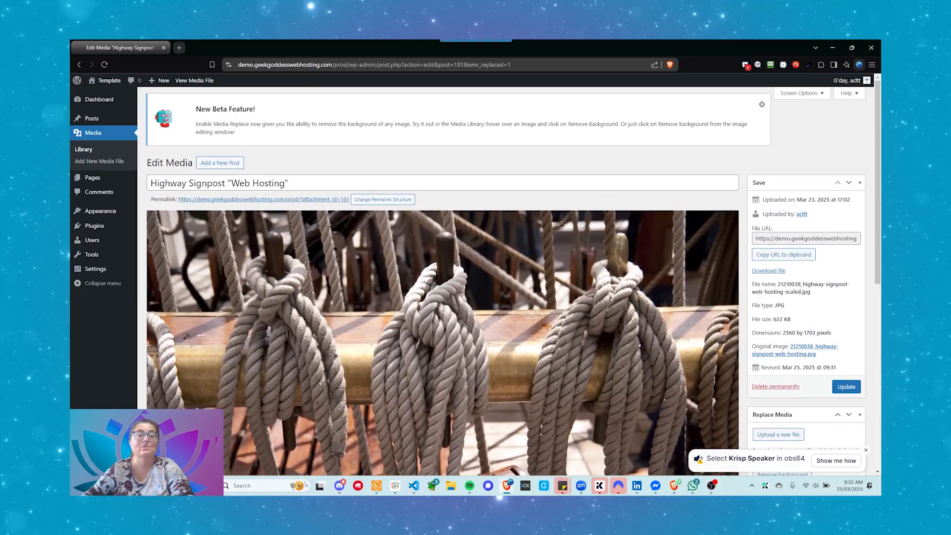
scroll(616, 235, "down", 2)
left_click_drag(784, 249, 821, 248)
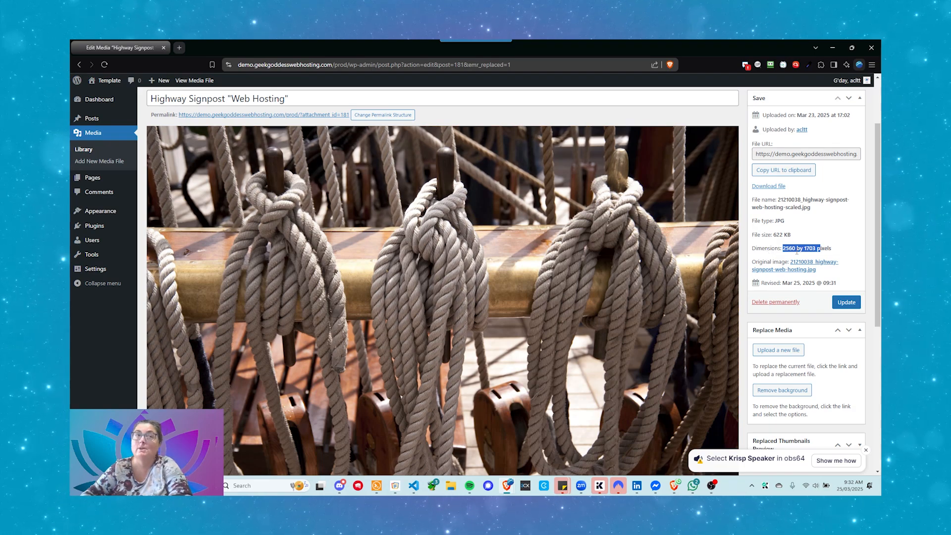
scroll(723, 198, "down", 3)
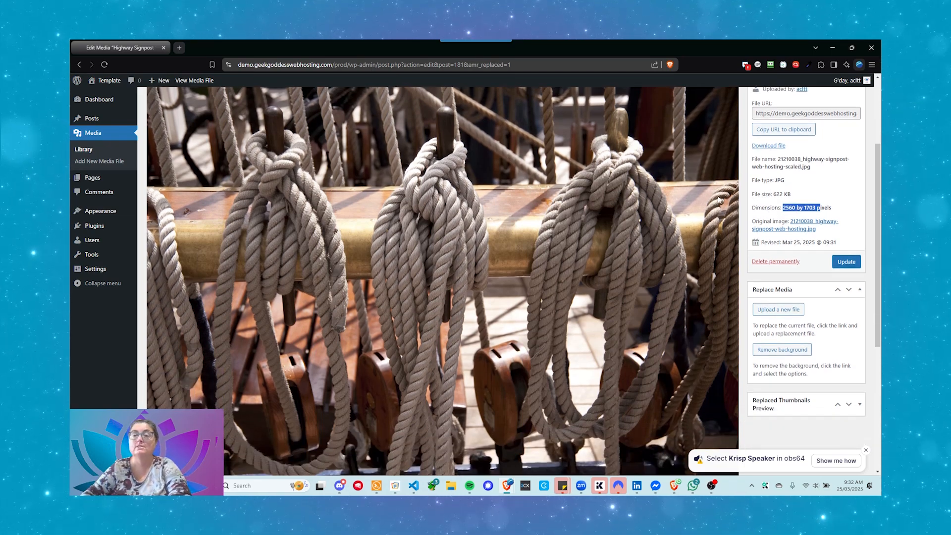
scroll(719, 200, "up", 5)
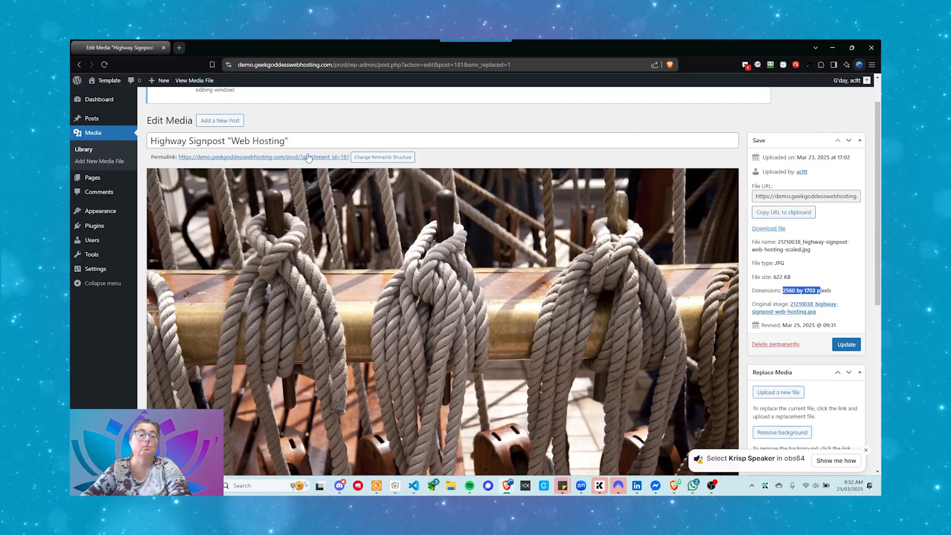
scroll(542, 244, "down", 2)
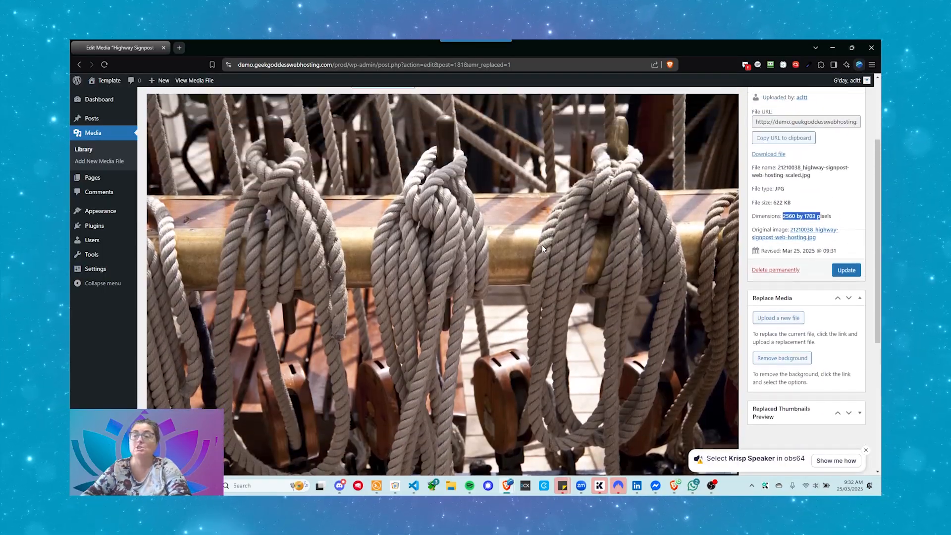
scroll(542, 245, "up", 1)
scroll(572, 237, "down", 2)
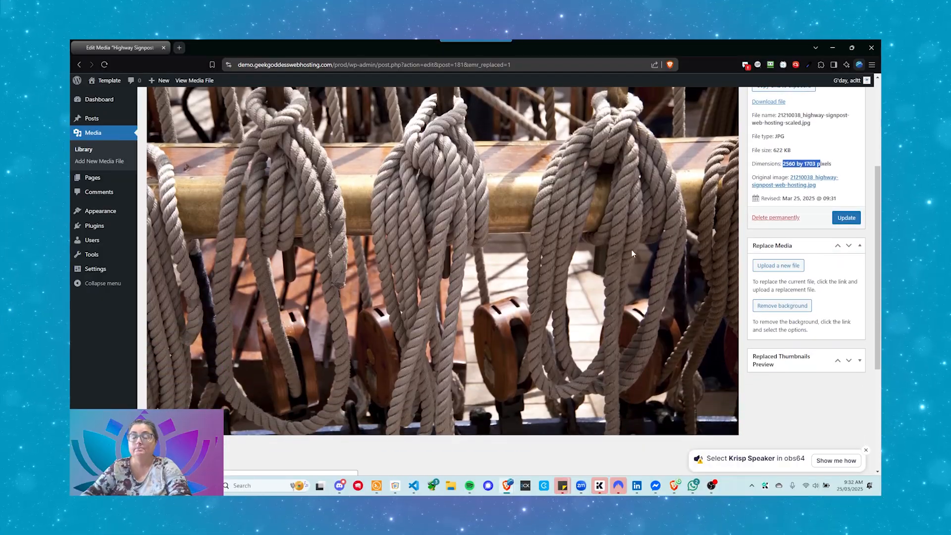
- Expand the Replaced Thumbnails Preview and examine the original, medium, large and thumbnail versions of the image
scroll(631, 254, "up", 4)
scroll(833, 285, "down", 4)
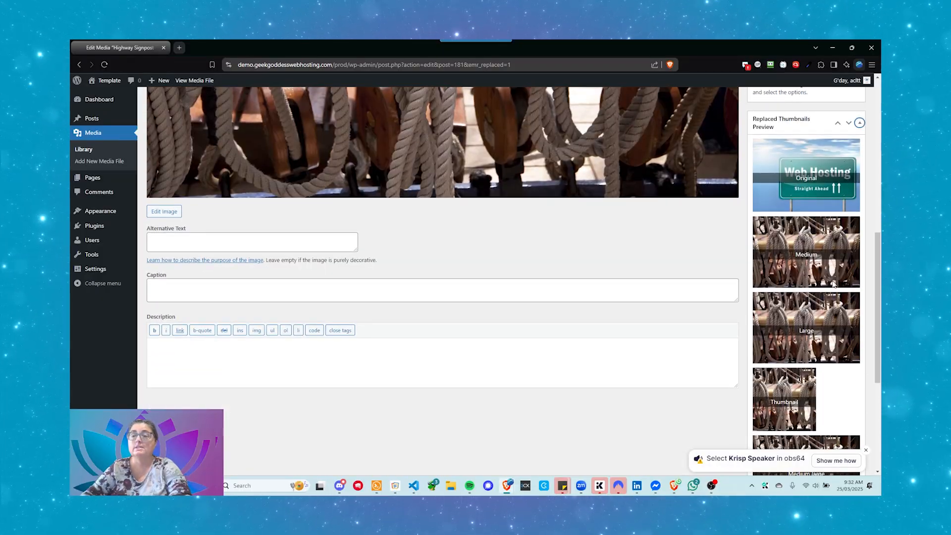
scroll(832, 281, "up", 3)
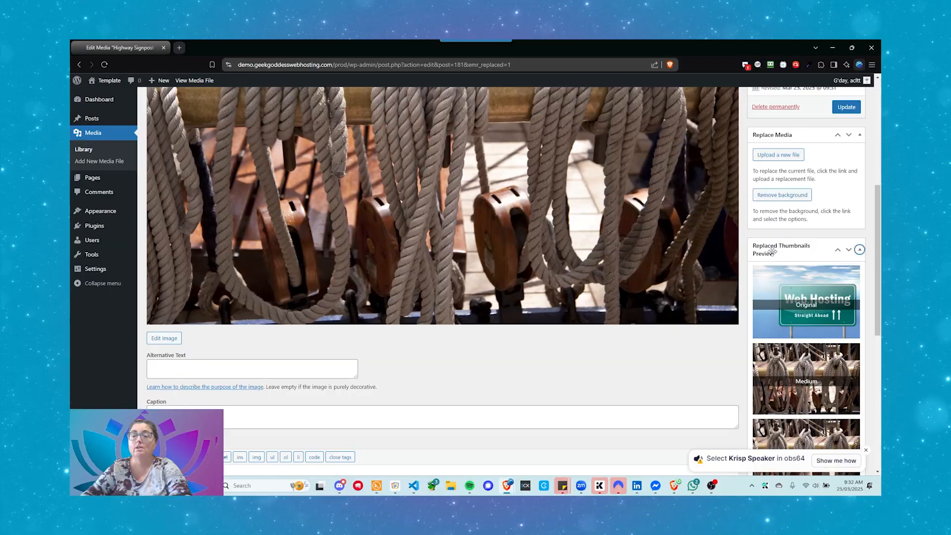
scroll(804, 230, "down", 2)
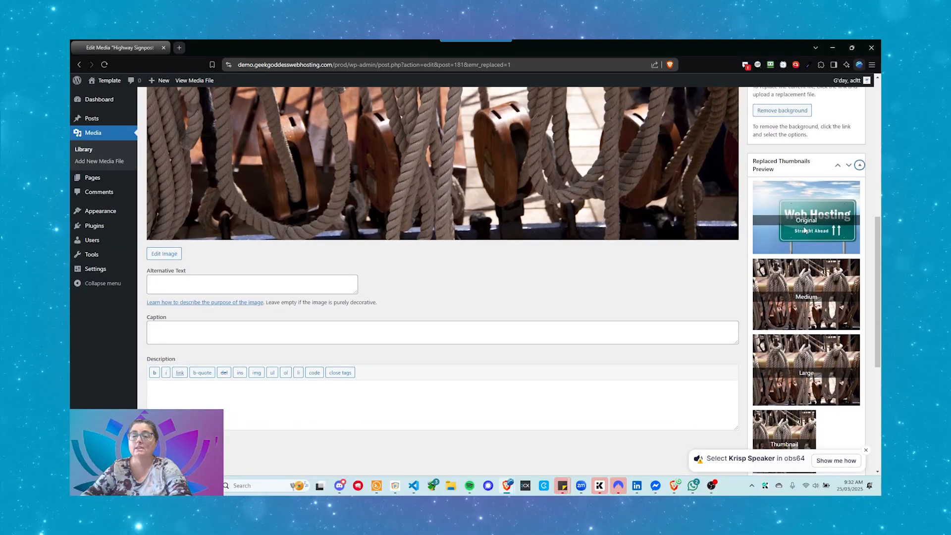
- Examine the remaining replaced thumbnail sizes, including Medium large and 1536x1536, and compare them with the Original preview, main image and file details
scroll(797, 233, "down", 4)
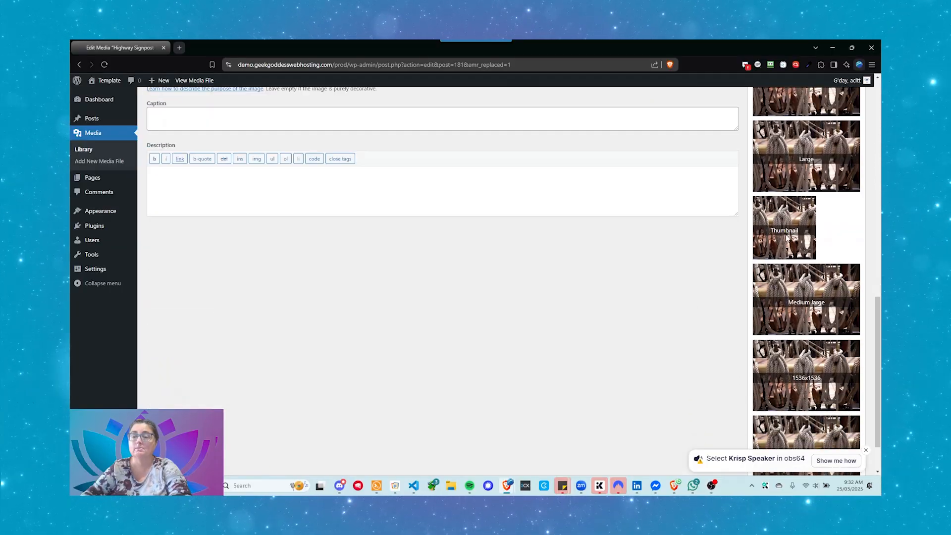
scroll(787, 238, "down", 1)
scroll(786, 234, "up", 5)
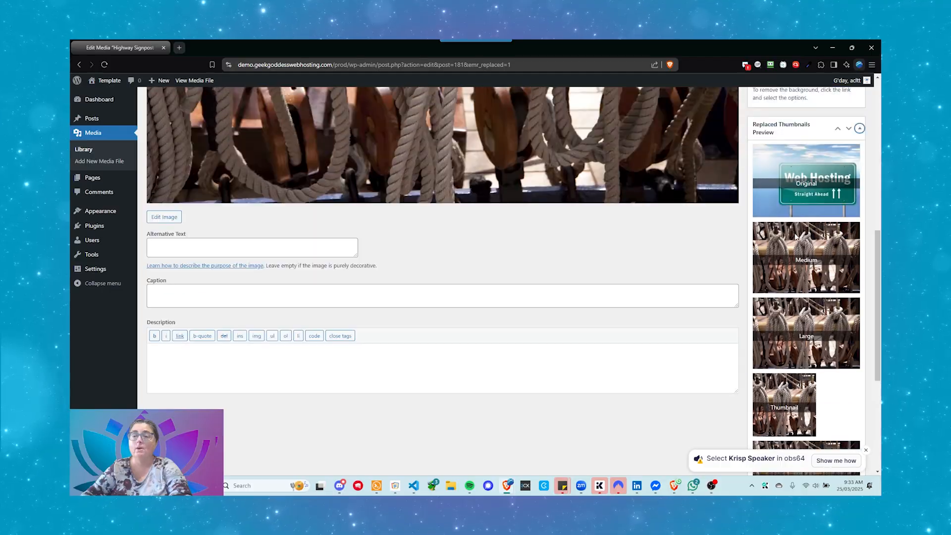
scroll(796, 237, "up", 2)
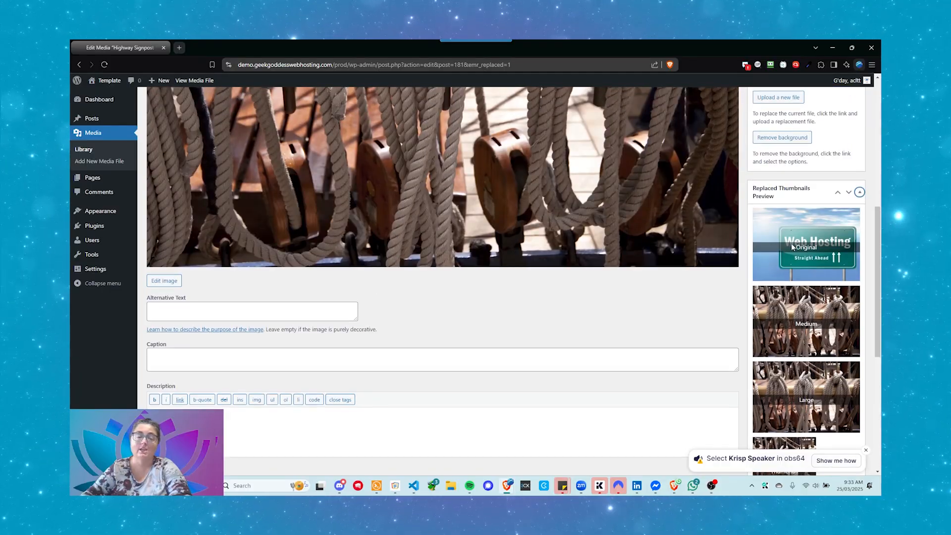
scroll(793, 246, "up", 7)
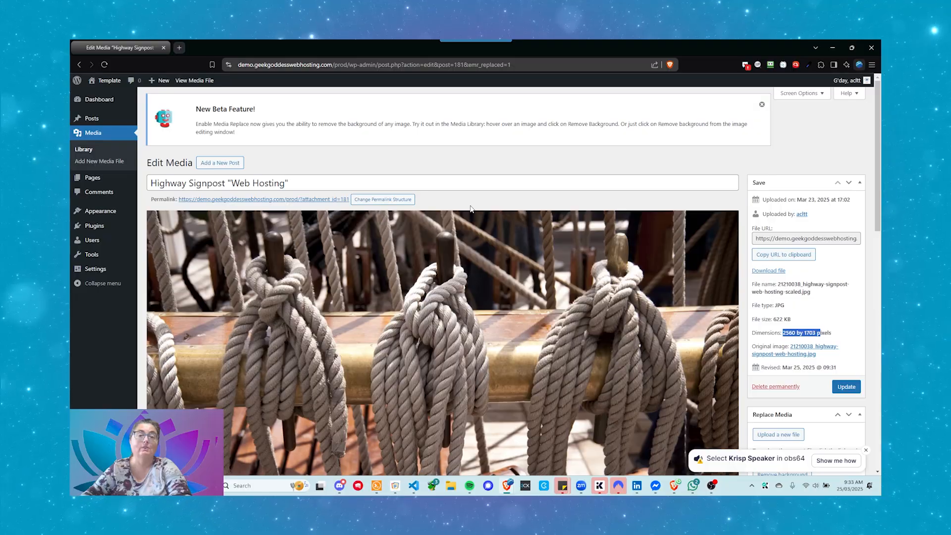
scroll(471, 208, "down", 4)
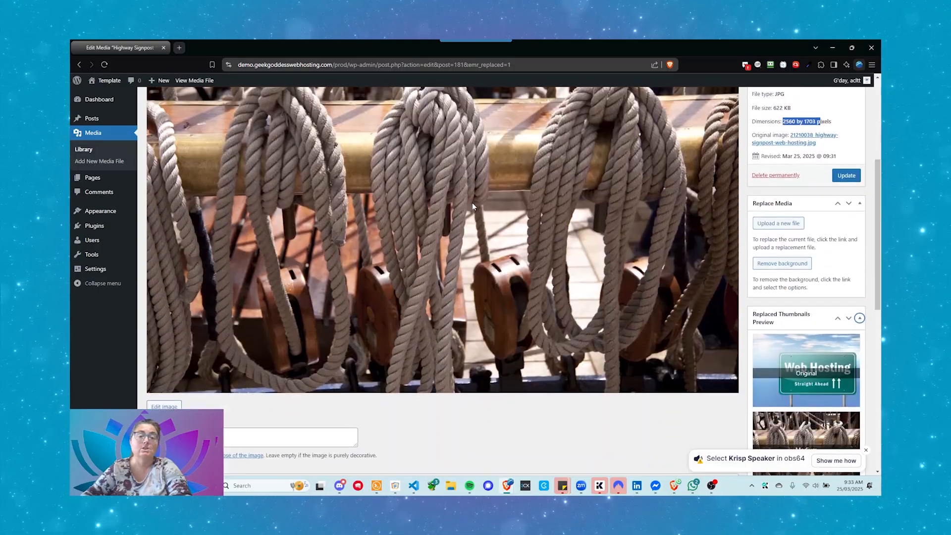
scroll(471, 203, "up", 5)
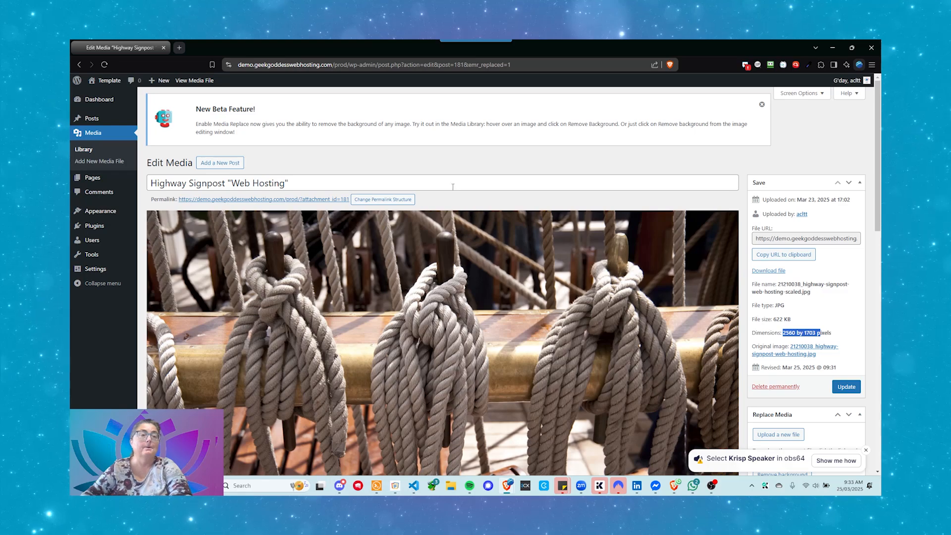
scroll(396, 159, "down", 3)
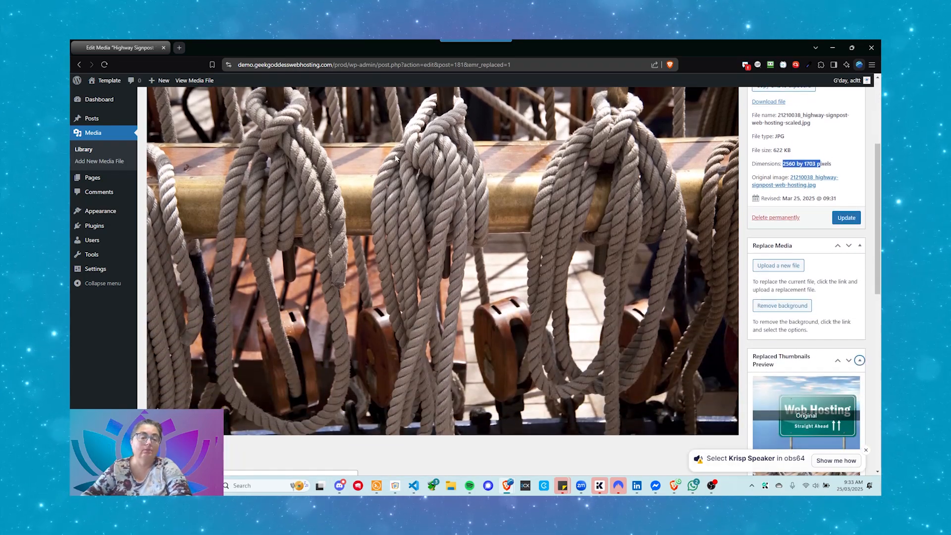
scroll(395, 158, "down", 2)
scroll(409, 160, "up", 1)
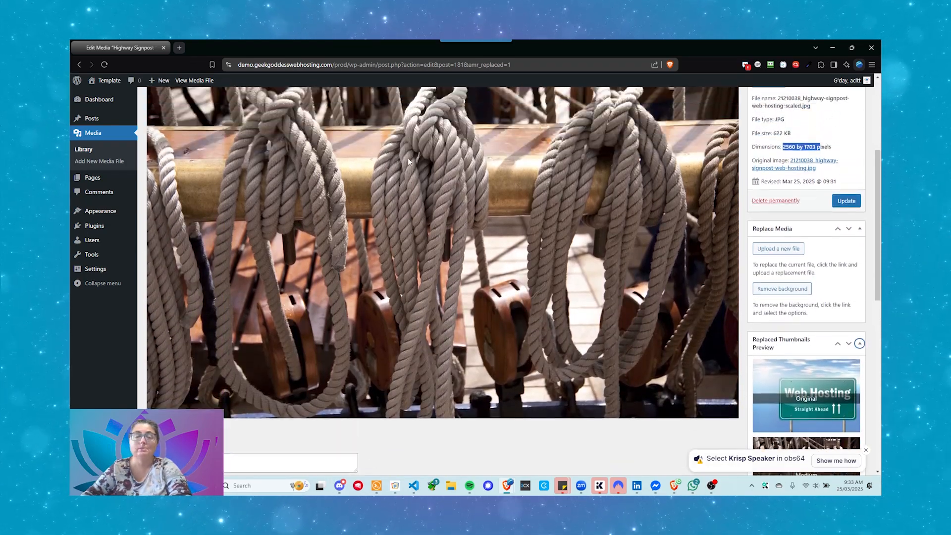
scroll(408, 157, "up", 2)
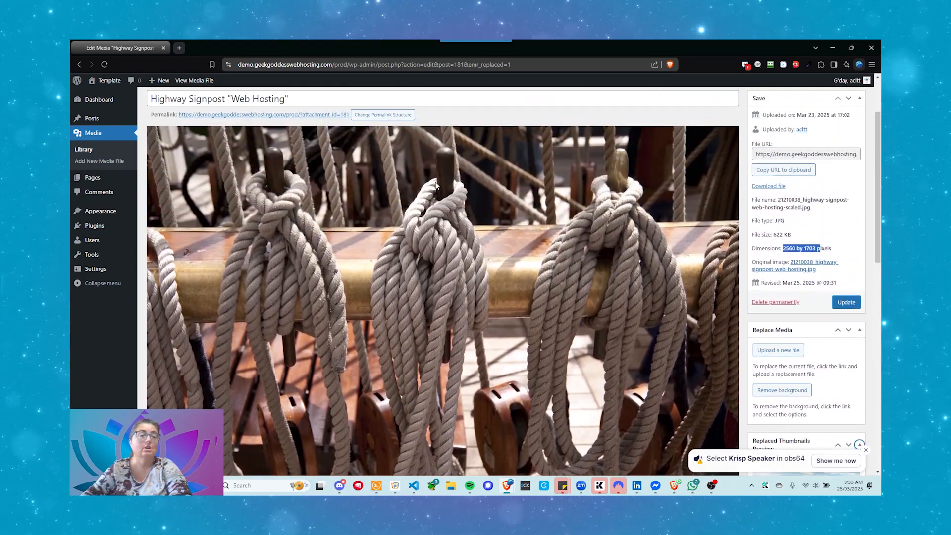
- Return to the Media Library and open the attachment details of the replaced rope image, the first item in the grid
left_click(92, 155)
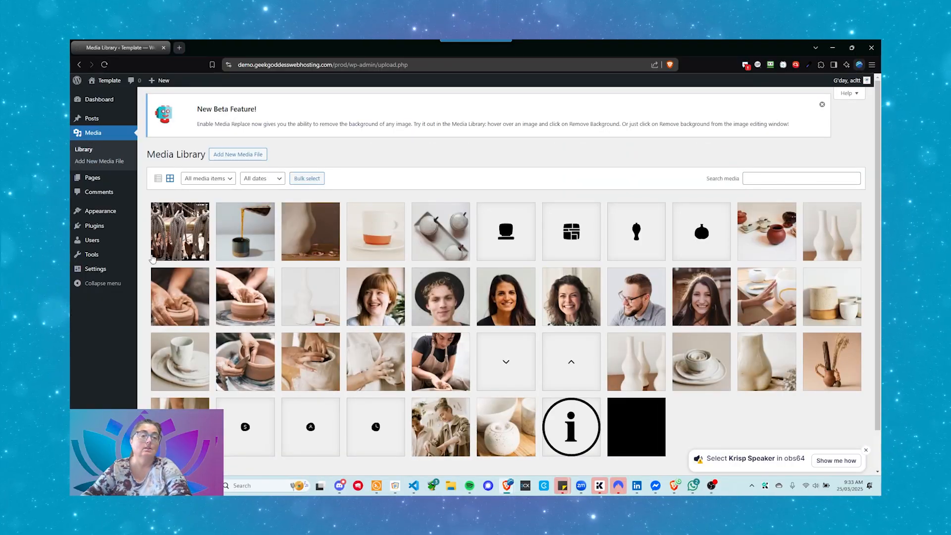
left_click(173, 237)
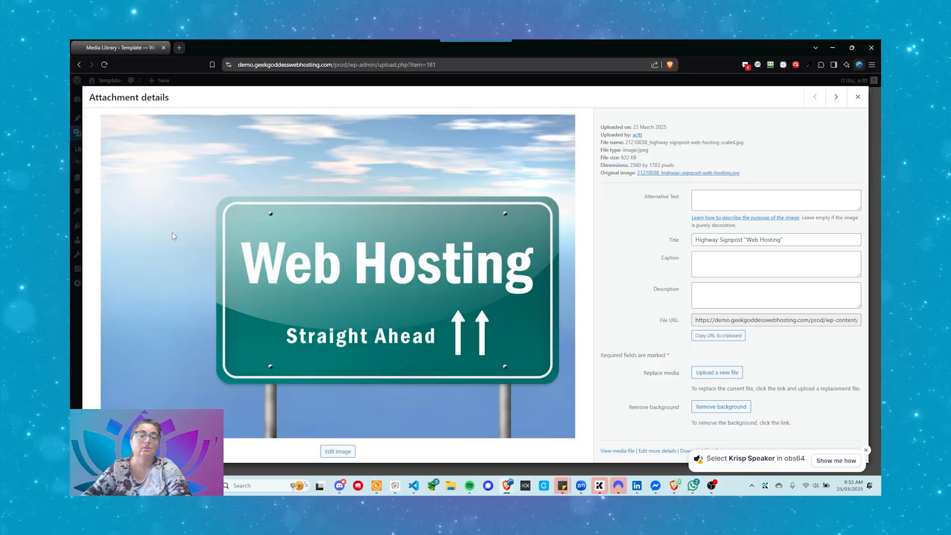